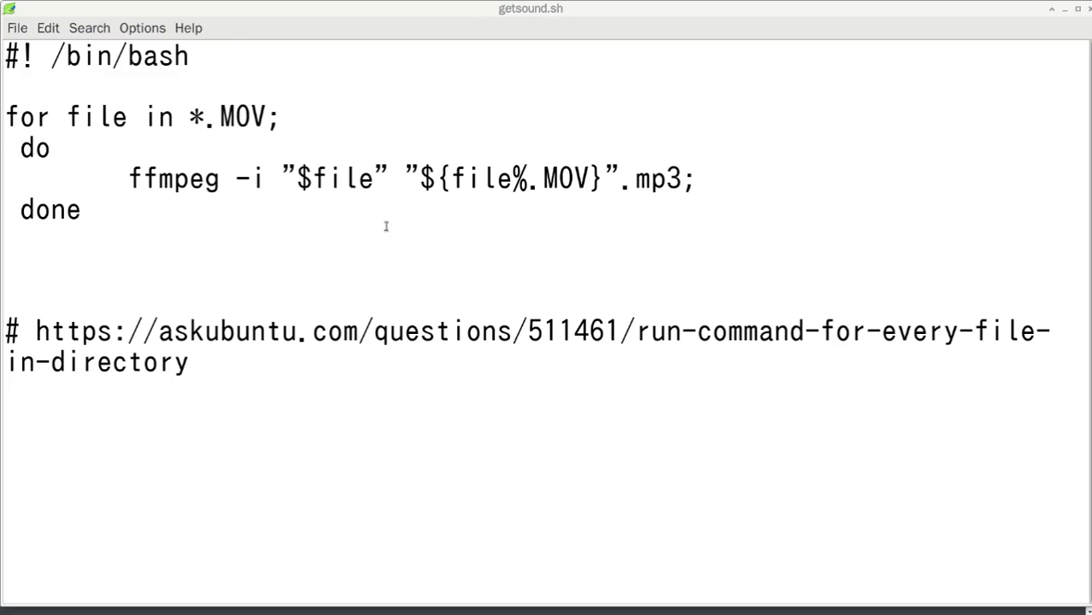
Focus the Leafpad window showing getsound.sh.
{"action": "left_click", "coordinate": [484, 11]}
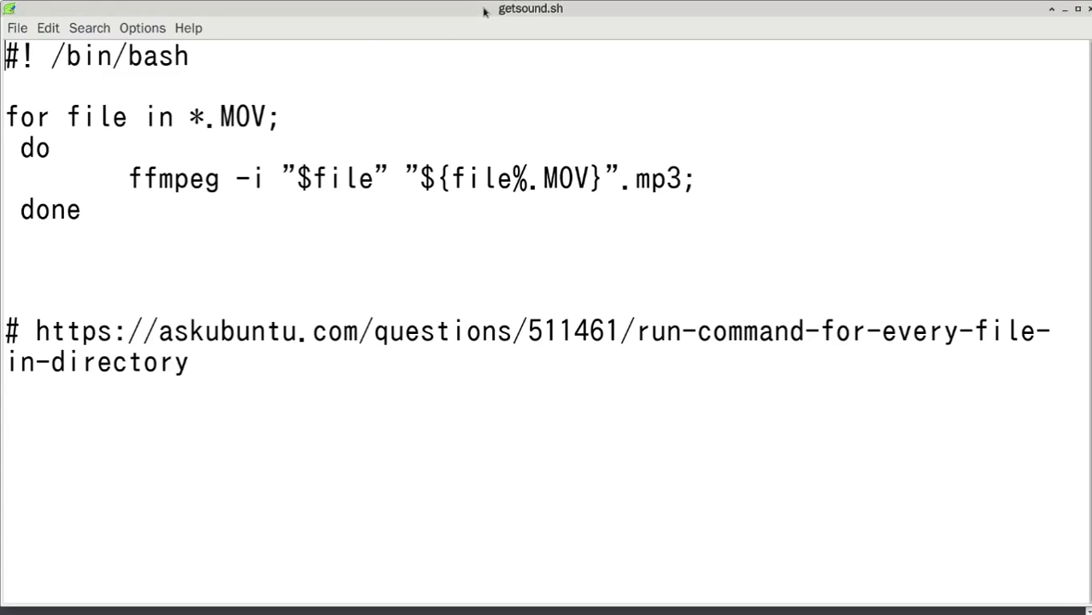
Move the Leafpad window aside to reveal the Ask Ubuntu ffmpeg loop answer.
{"action": "left_click_drag", "start_coordinate": [484, 10], "coordinate": [0, 115]}
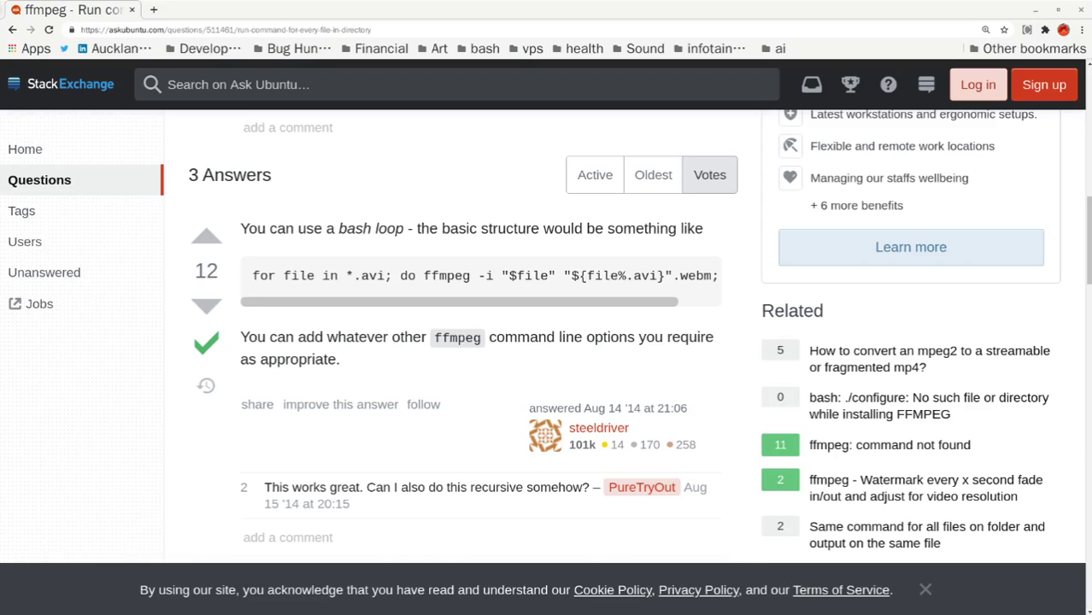
Drag the getsound.sh Leafpad window back over the Chrome page.
{"action": "mouse_move", "coordinate": [4, 41]}
{"action": "left_mouse_down"}
{"action": "mouse_move", "coordinate": [699, 41]}
{"action": "mouse_move", "coordinate": [678, 26]}
{"action": "left_mouse_up"}
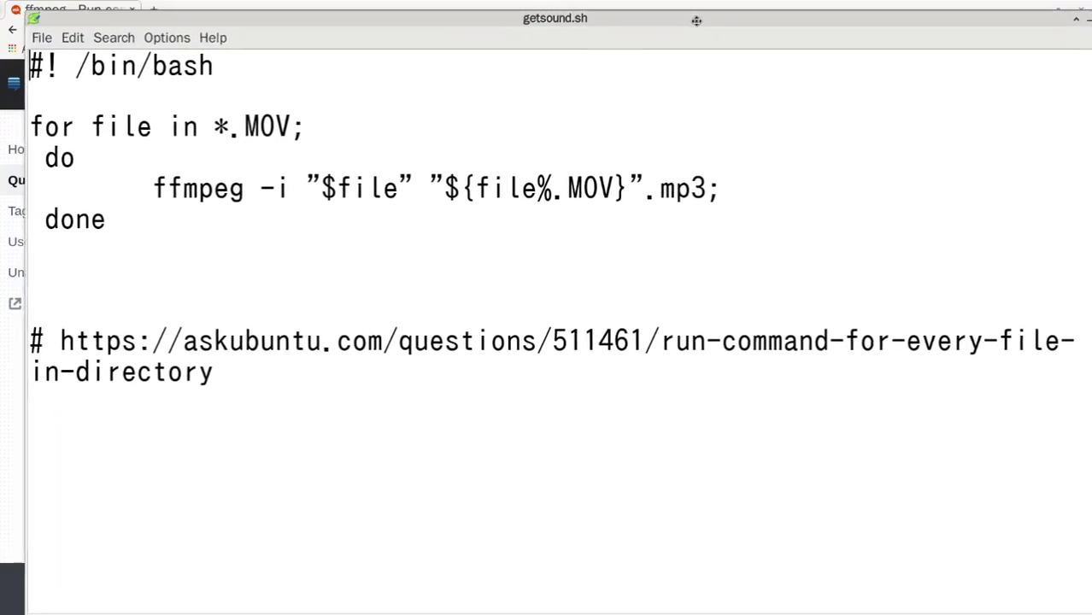